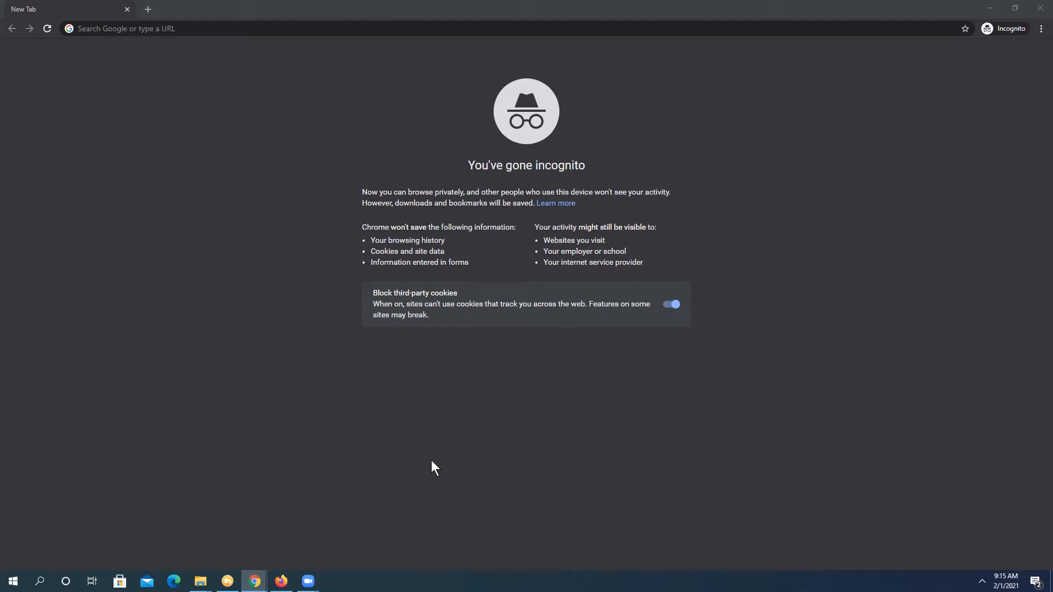
# Paste aka.ms/mysecurityinfo into the address bar and load it.
pyautogui.click(197, 29)
pyautogui.write('https://aka.ms/mysecurityinfo')
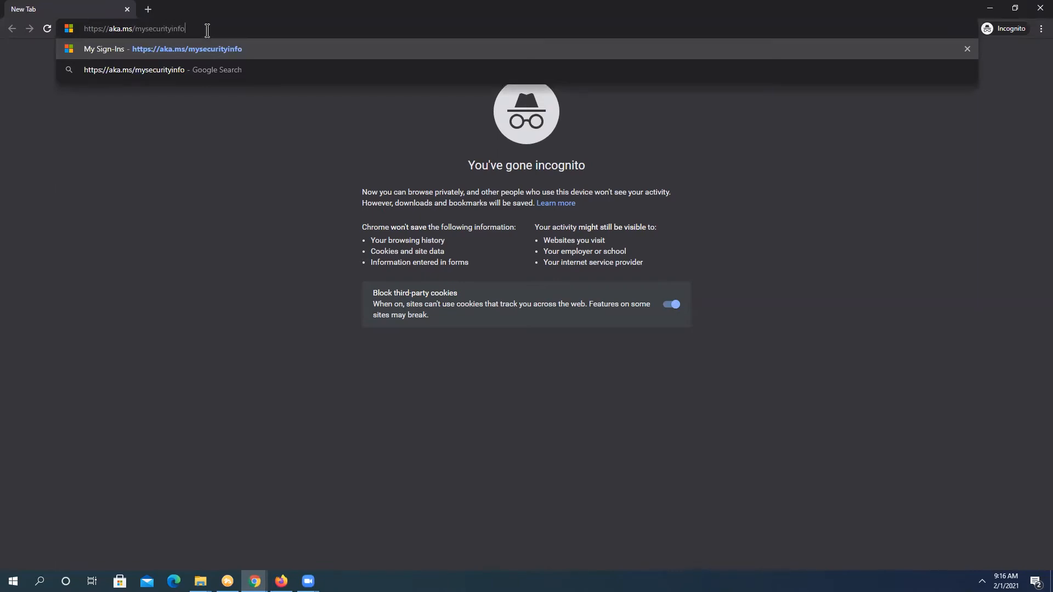
pyautogui.press('Return')
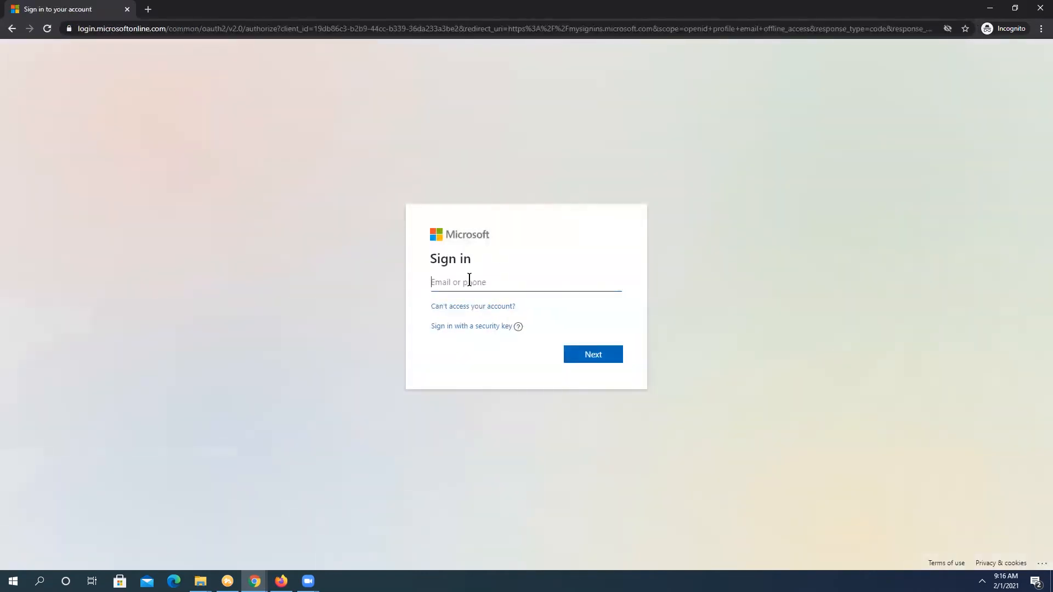
# Sign in with the school account e-mail and its password.
pyautogui.click(600, 360)
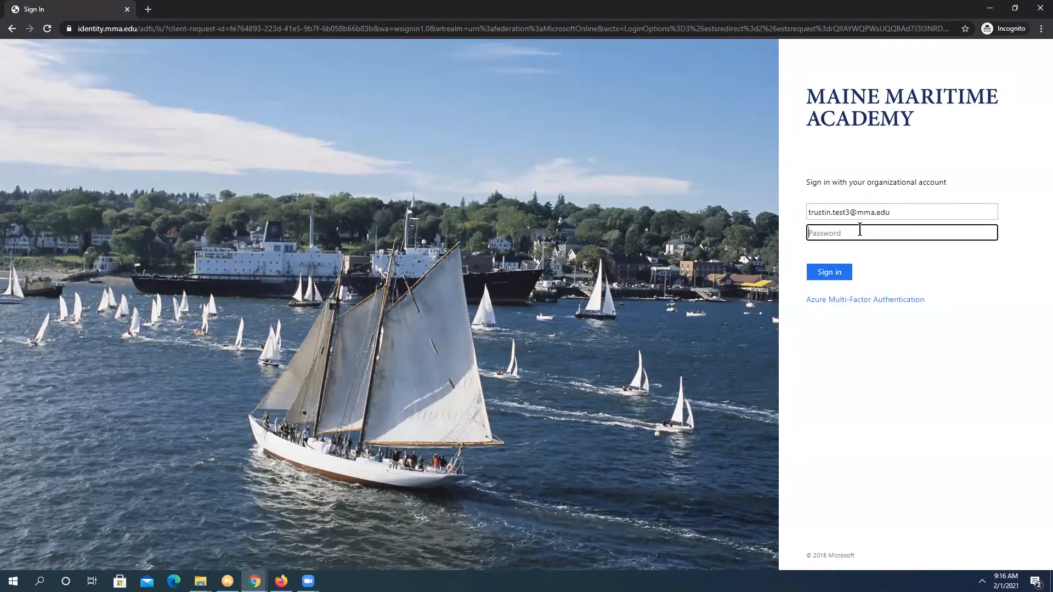
pyautogui.write('•••••••••••••••')
pyautogui.press('Return')
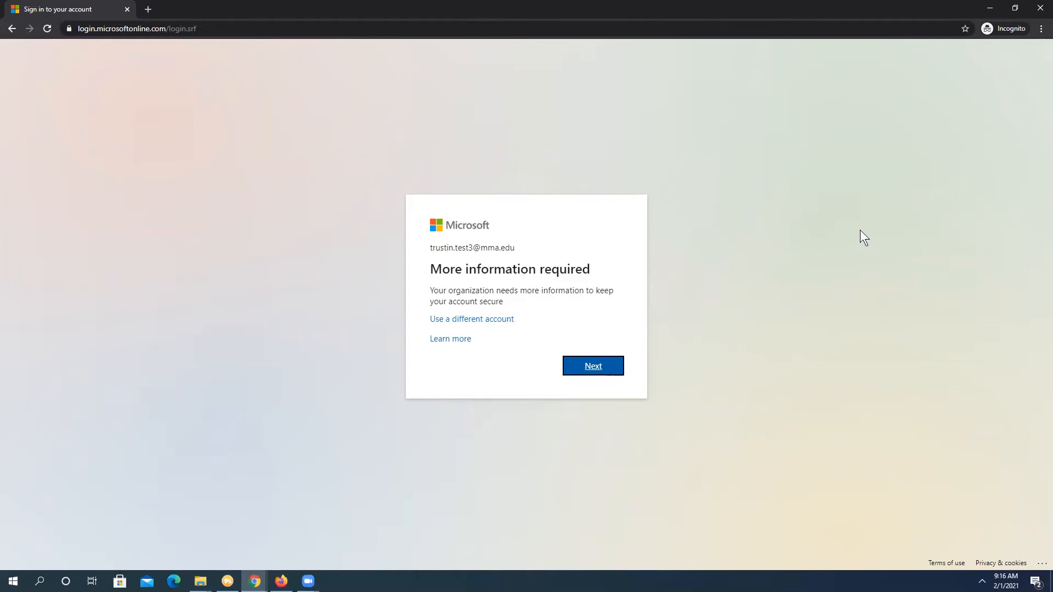
# Register a United States (+1) phone number for call verification and request the verification call.
pyautogui.click(597, 368)
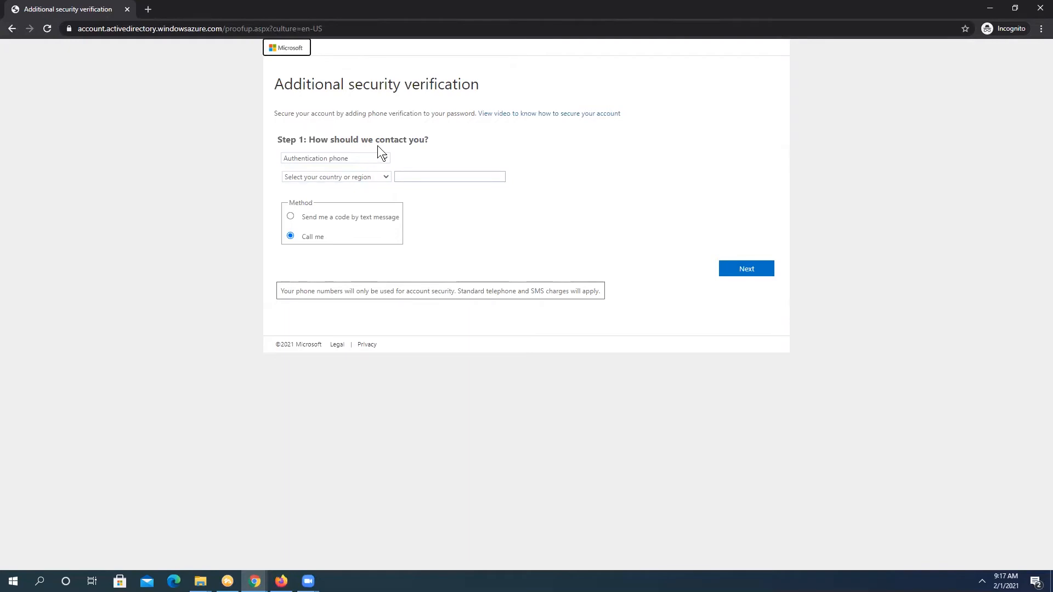
pyautogui.click(418, 176)
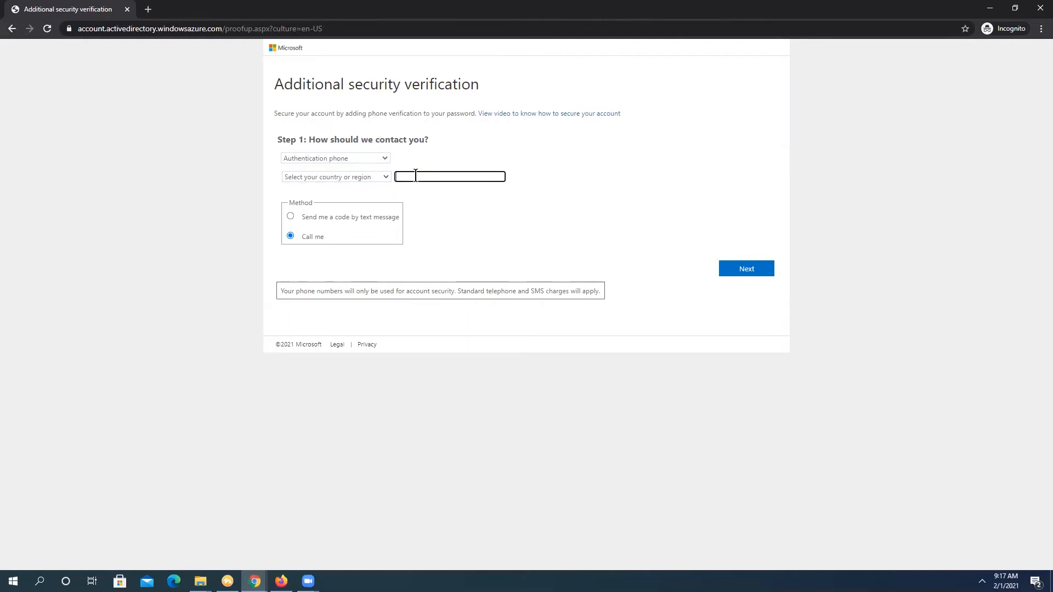
pyautogui.click(383, 176)
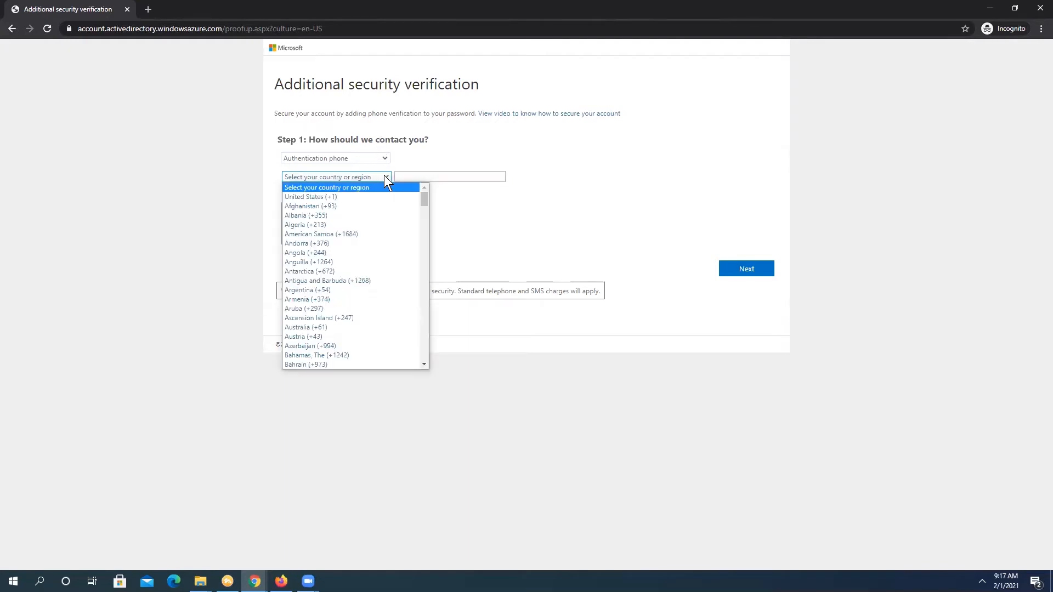
pyautogui.click(333, 197)
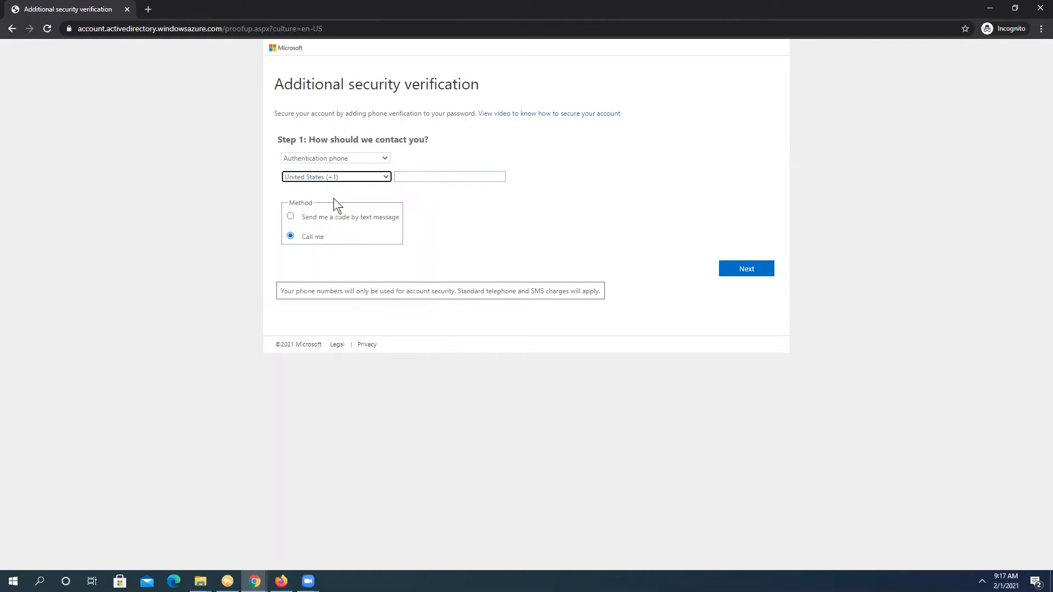
pyautogui.click(412, 180)
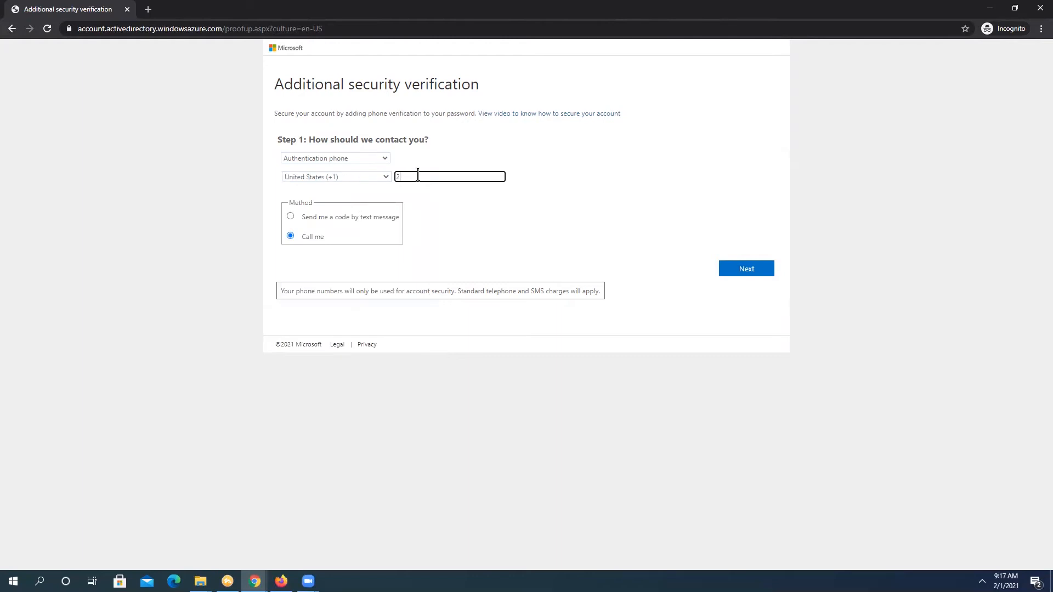
pyautogui.click(748, 274)
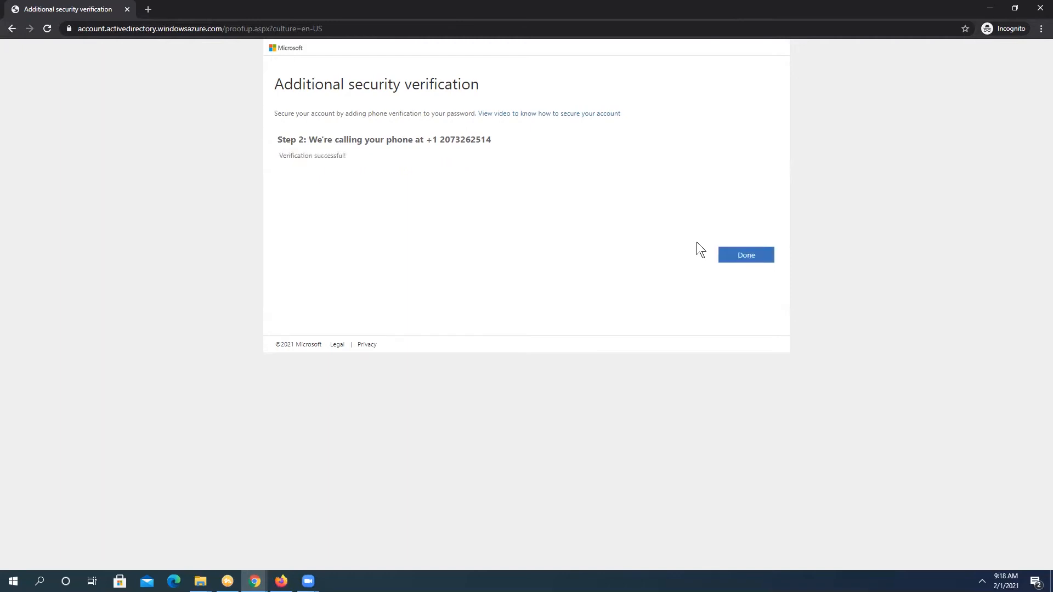
# Finish the security verification setup and choose Yes to stay signed in.
pyautogui.click(741, 259)
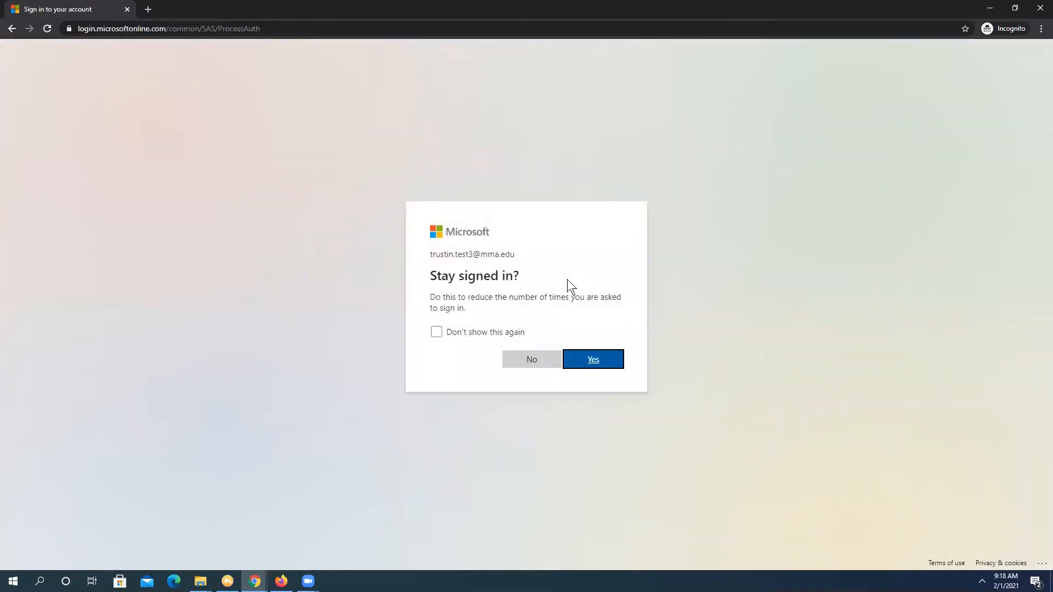
pyautogui.click(592, 360)
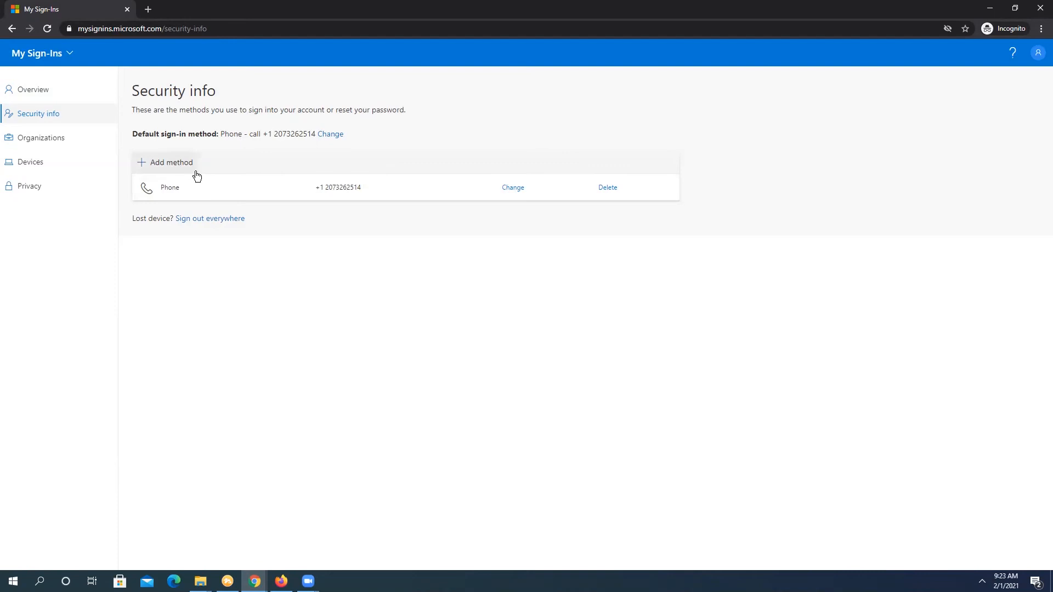
# Add Microsoft Authenticator as a sign-in method via its QR code and test notification.
pyautogui.click(181, 165)
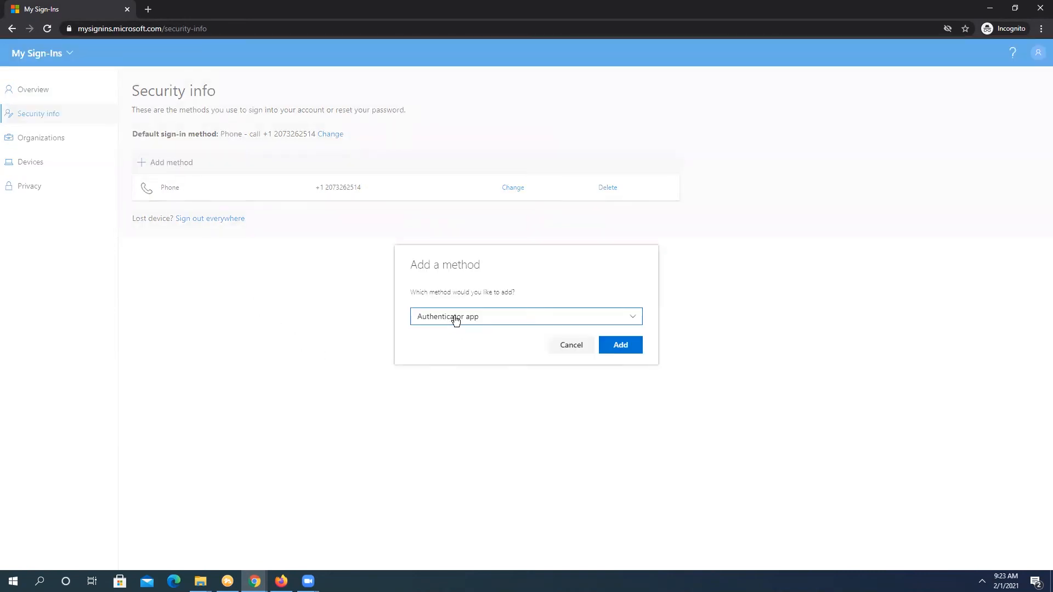
pyautogui.click(624, 350)
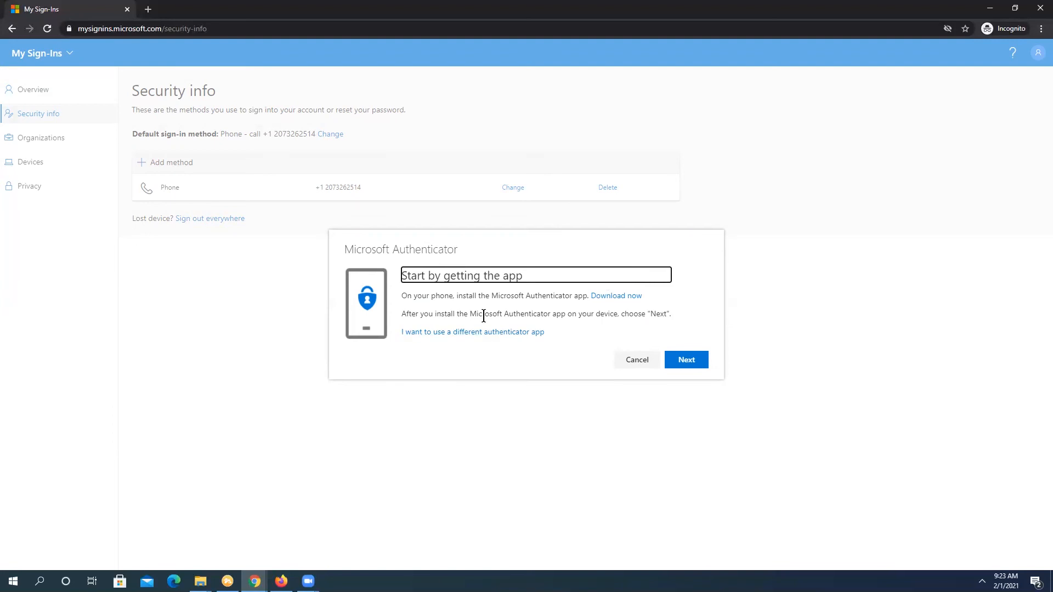
pyautogui.click(688, 364)
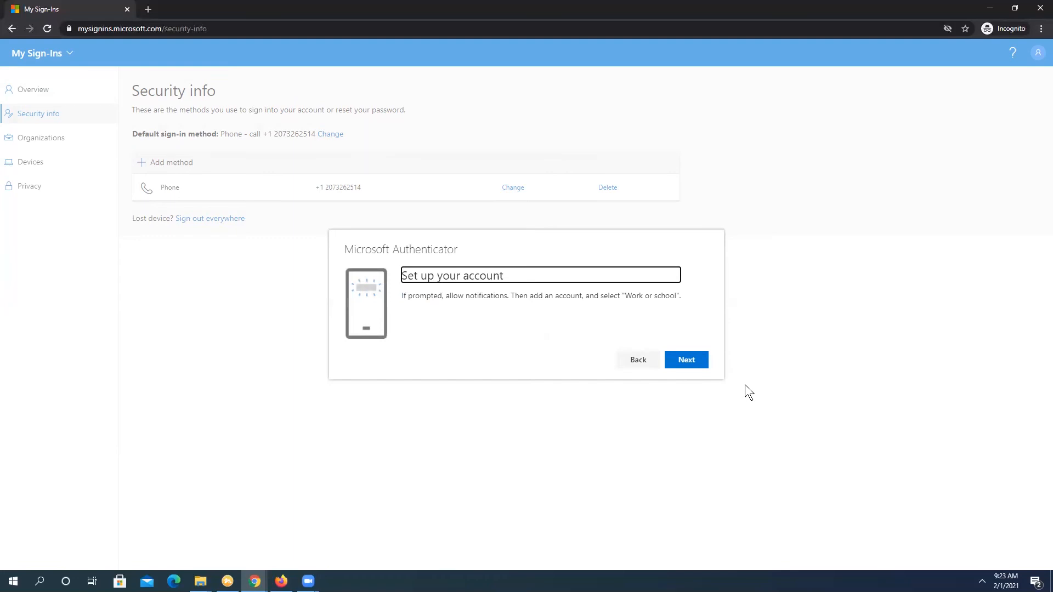
pyautogui.click(699, 360)
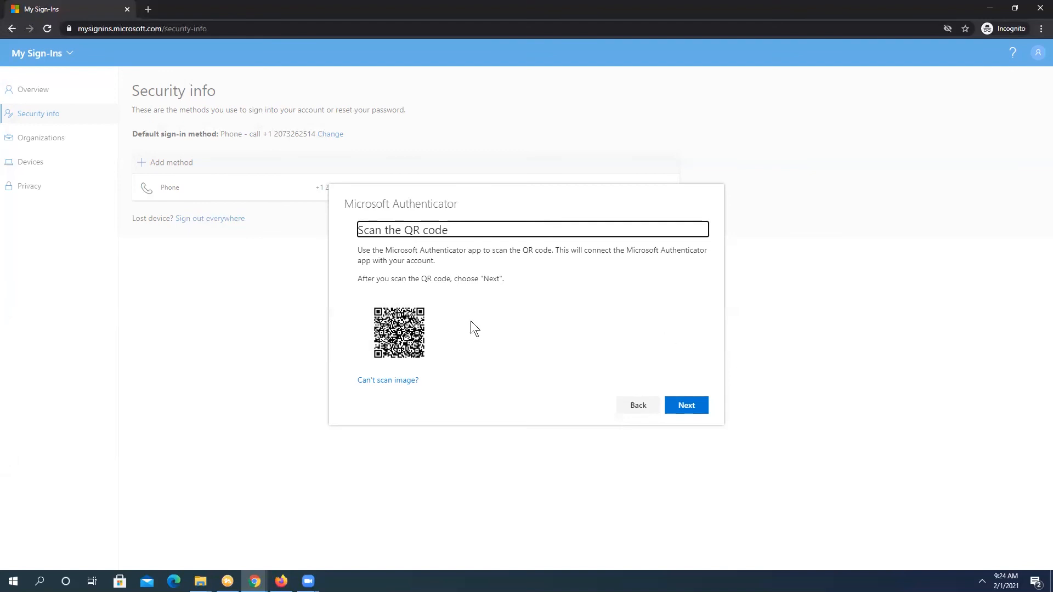
pyautogui.click(689, 407)
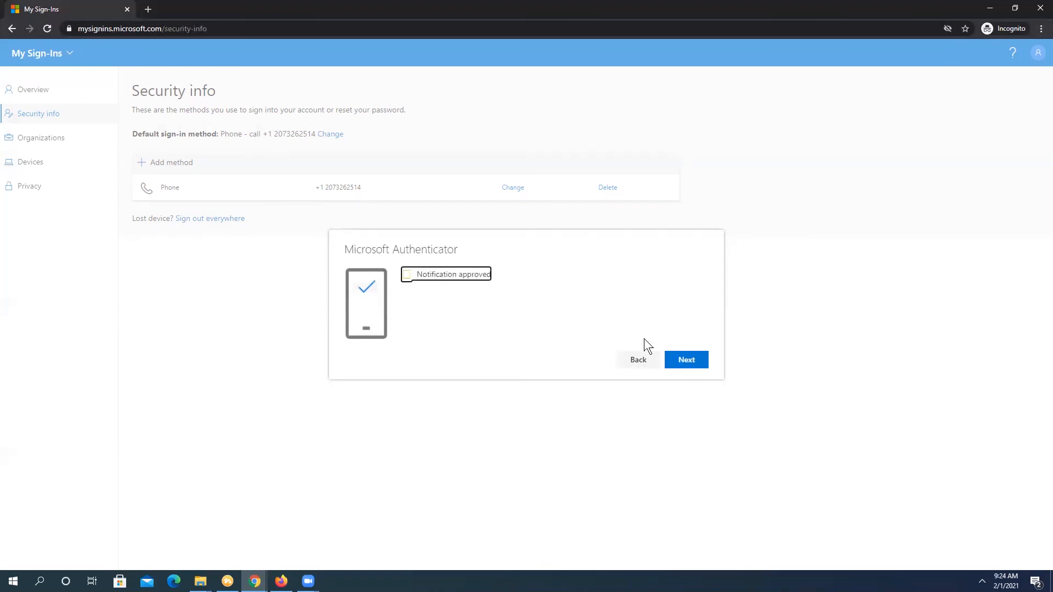
pyautogui.click(699, 361)
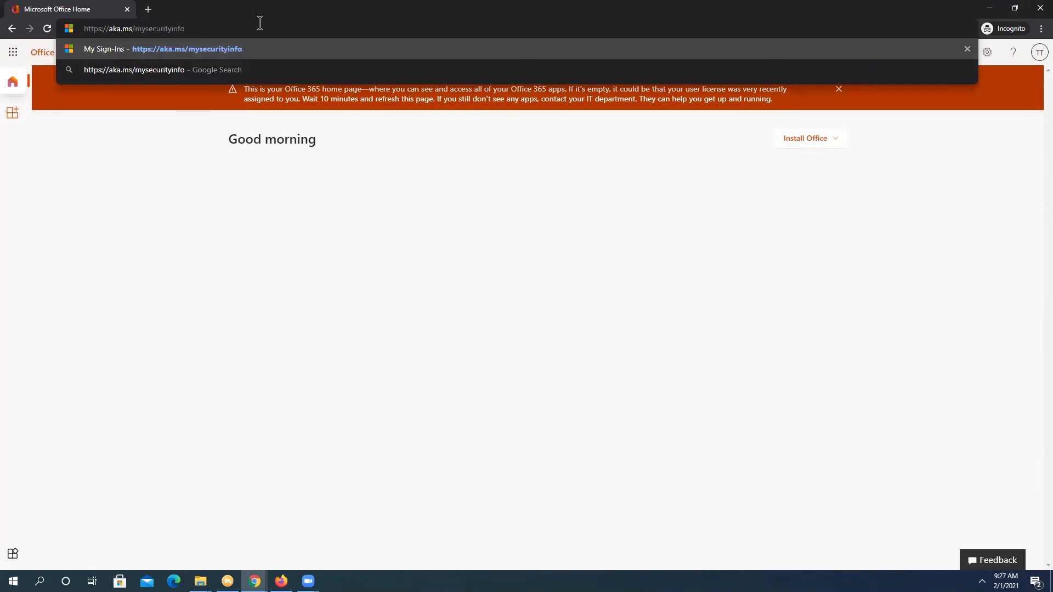
# Reload aka.ms/mysecurityinfo to show Authenticator alongside the phone method.
pyautogui.press('Return')
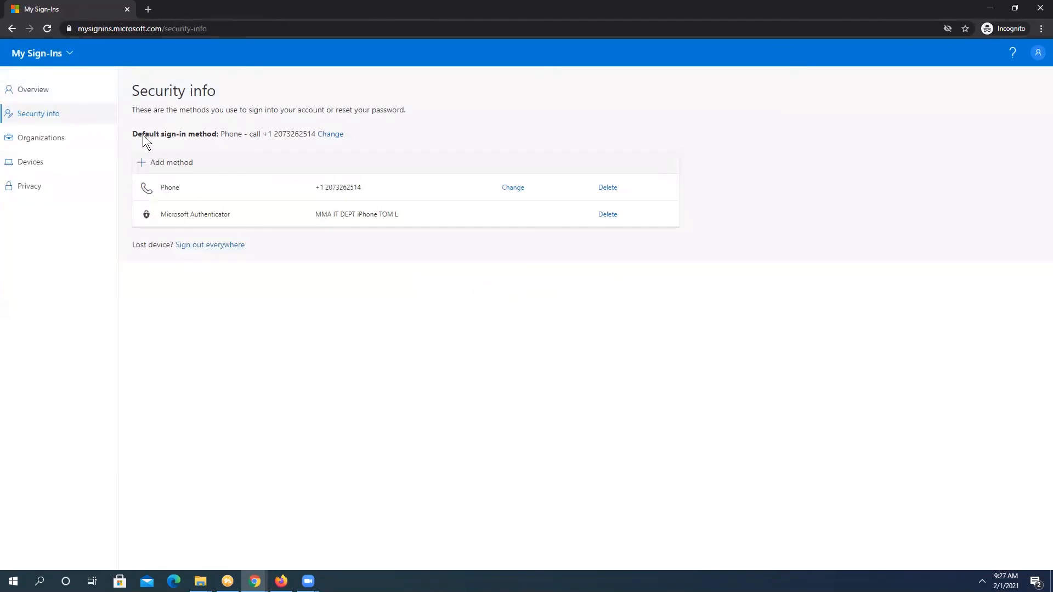
# Change the default sign-in method to Microsoft Authenticator - notification and confirm it.
pyautogui.click(330, 134)
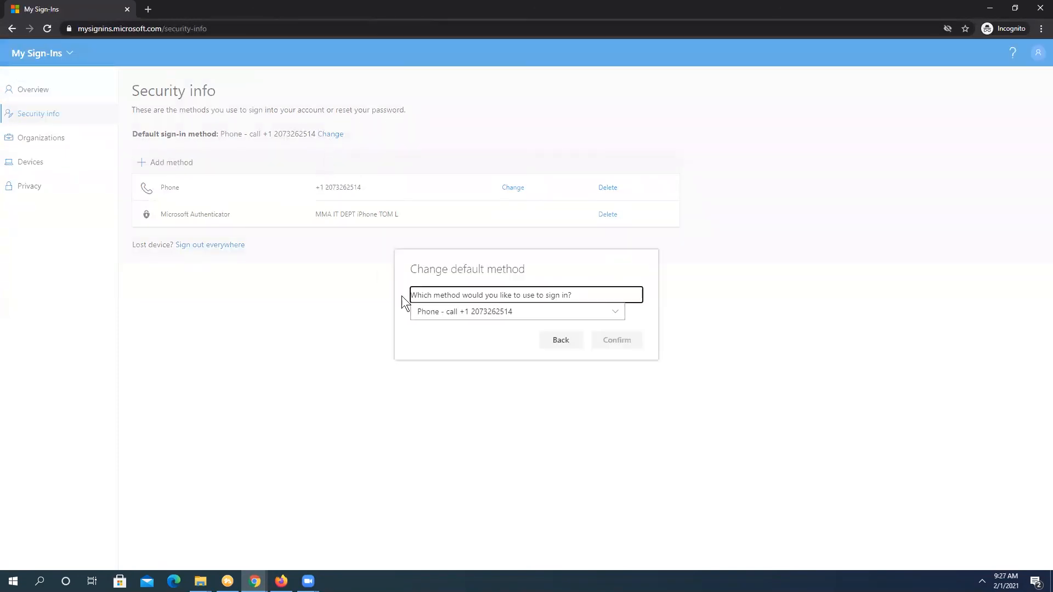
pyautogui.click(447, 312)
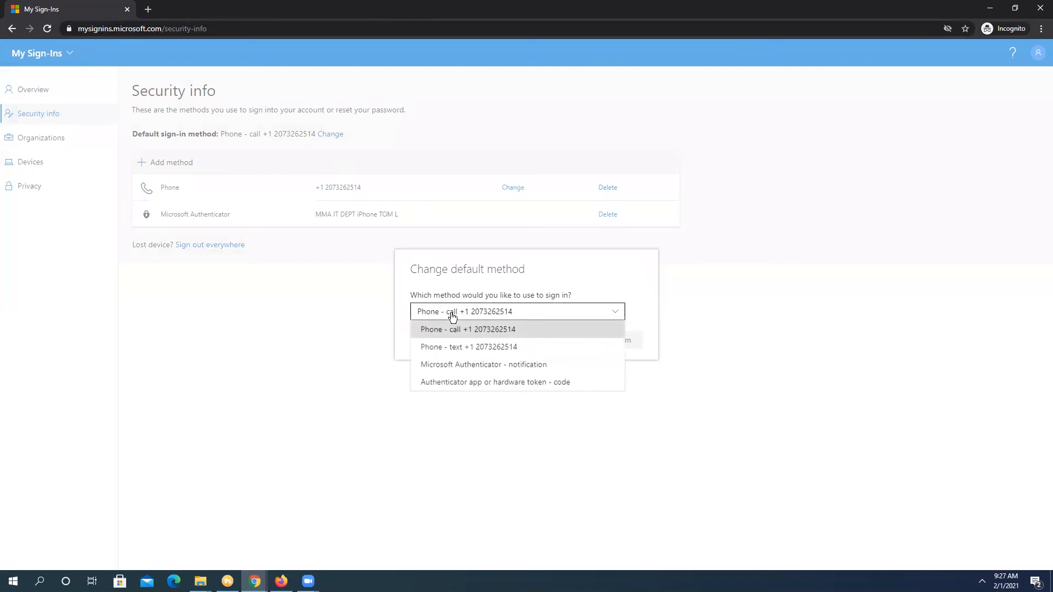
pyautogui.click(498, 366)
pyautogui.click(616, 342)
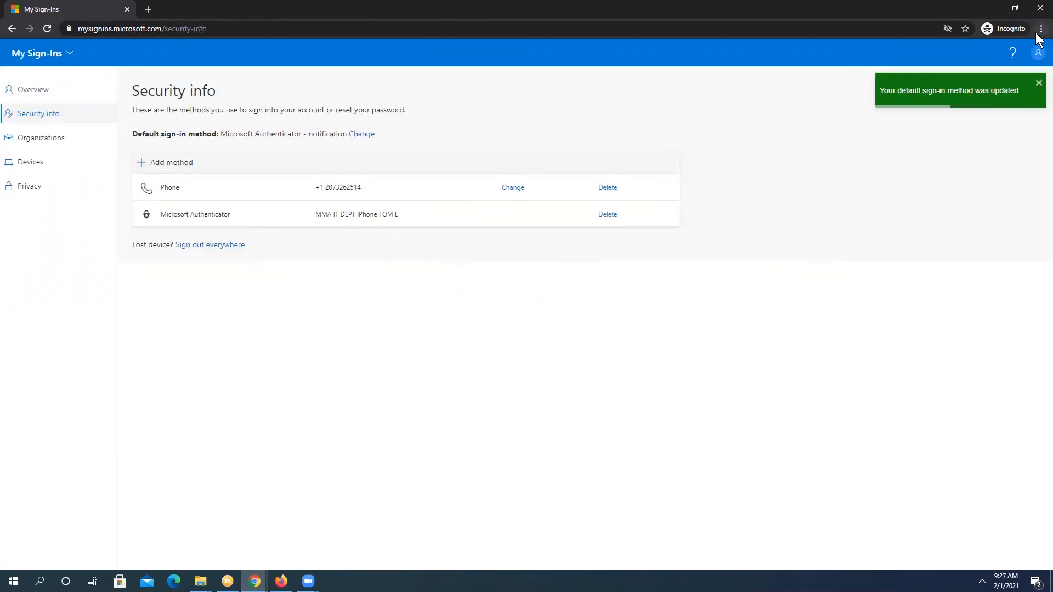
pyautogui.click(1039, 52)
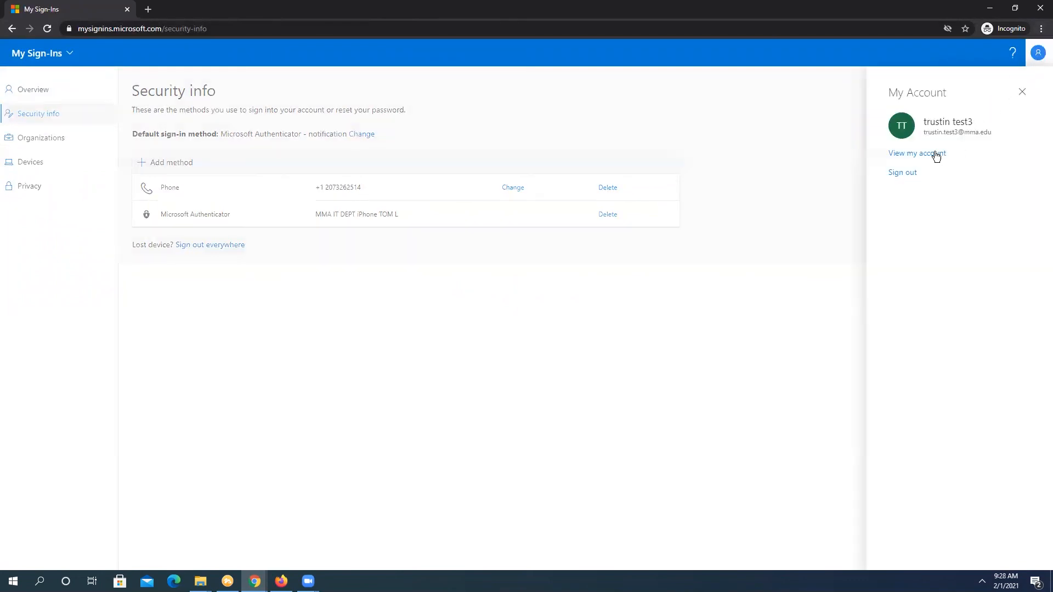
# Sign out and select the signed-in account on the Pick an account page.
pyautogui.click(905, 173)
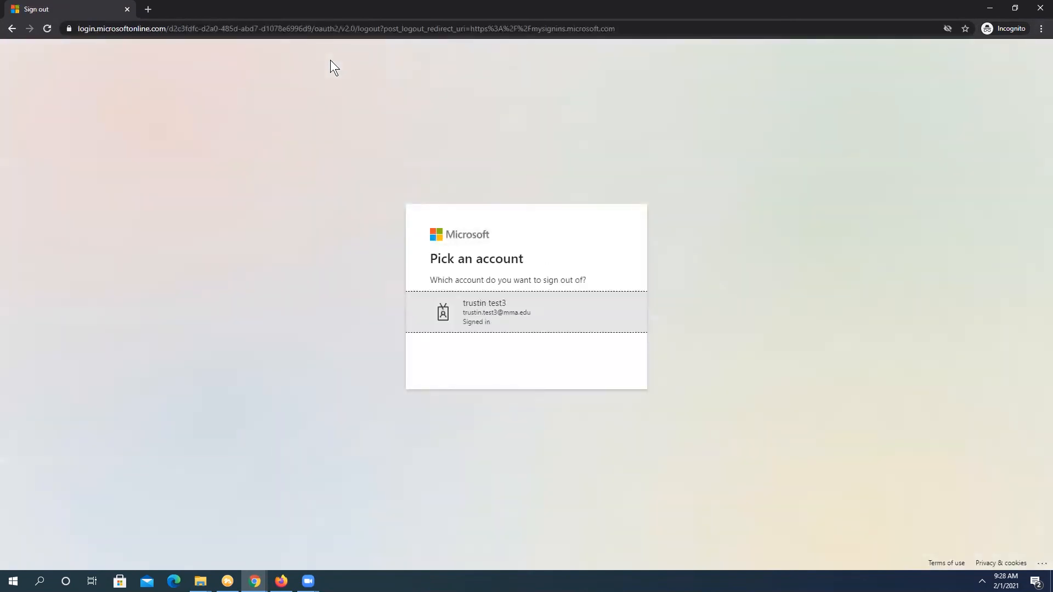
pyautogui.click(495, 310)
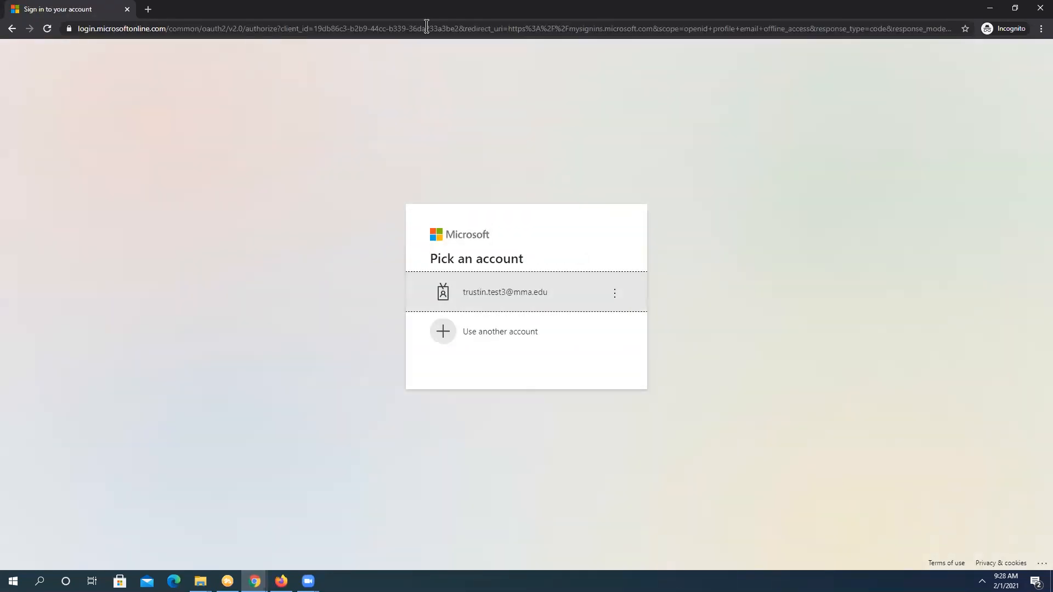
# Sign back into the school account with its password and Authenticator approval, staying signed in.
pyautogui.click(519, 301)
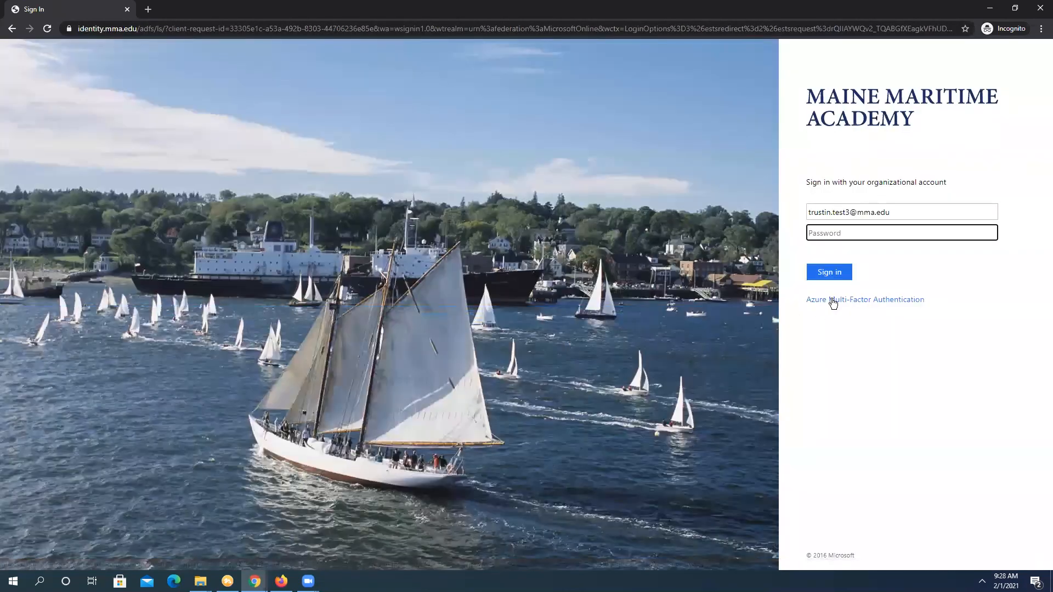
pyautogui.write('•')
pyautogui.press('BackSpace')
pyautogui.write('•••••••')
pyautogui.press('Return')
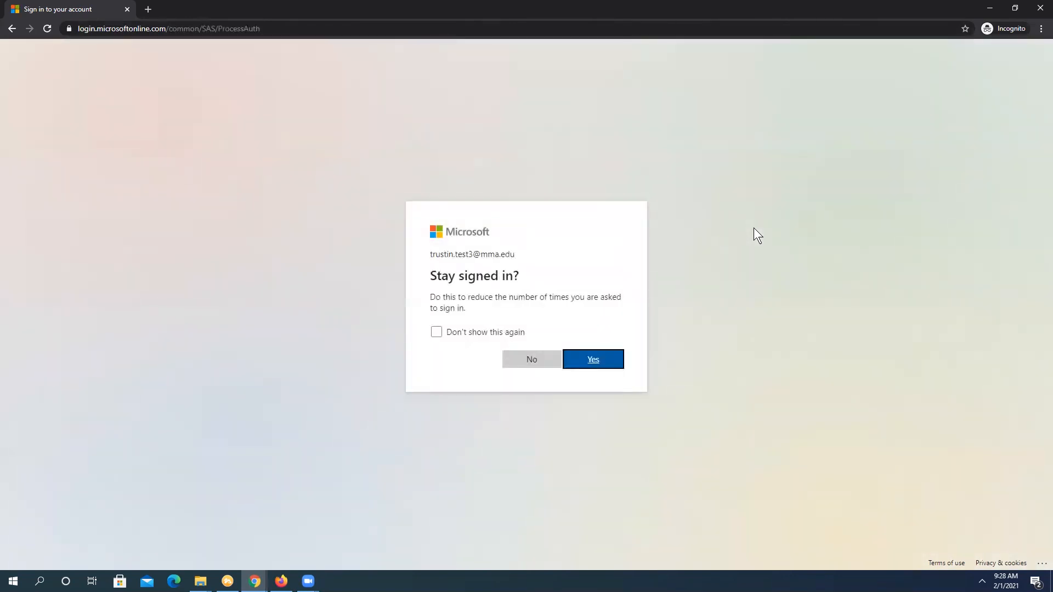
pyautogui.click(592, 361)
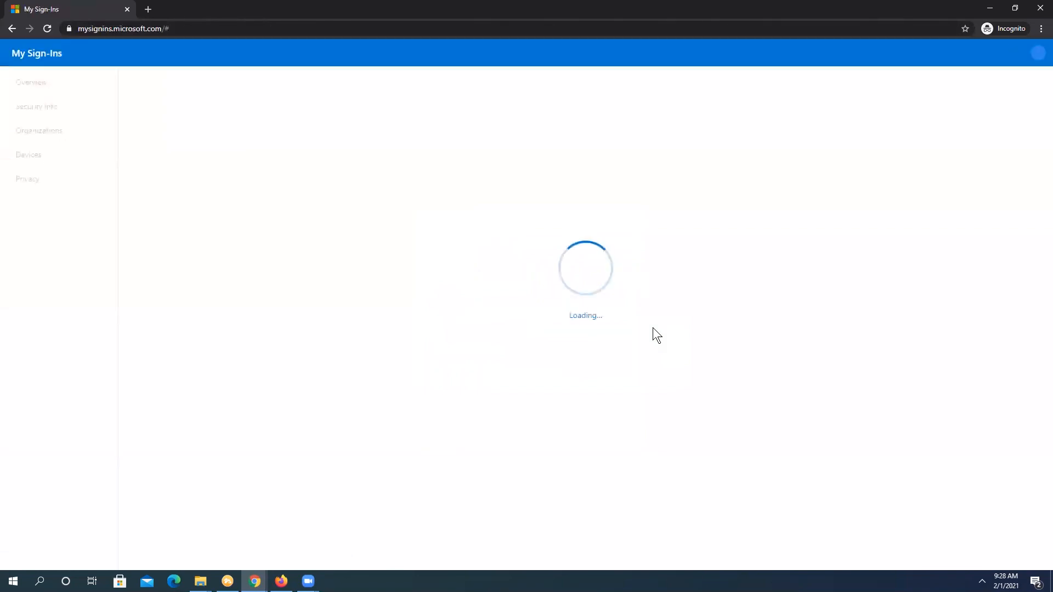